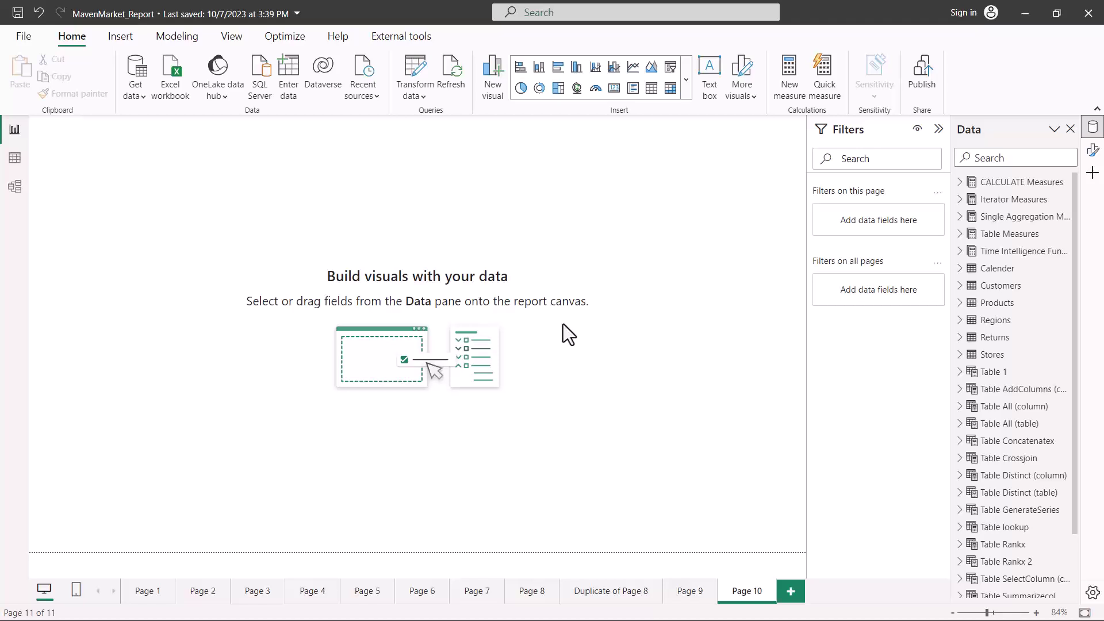
Open the page formatting options for the blank Page 10
right_click(541, 251)
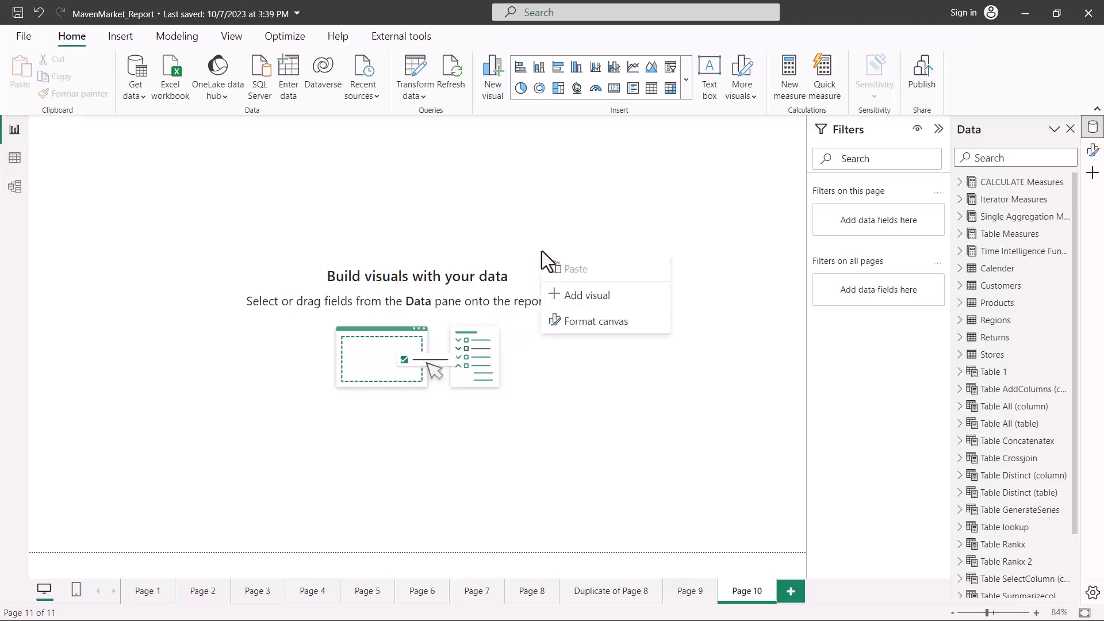
left_click(582, 360)
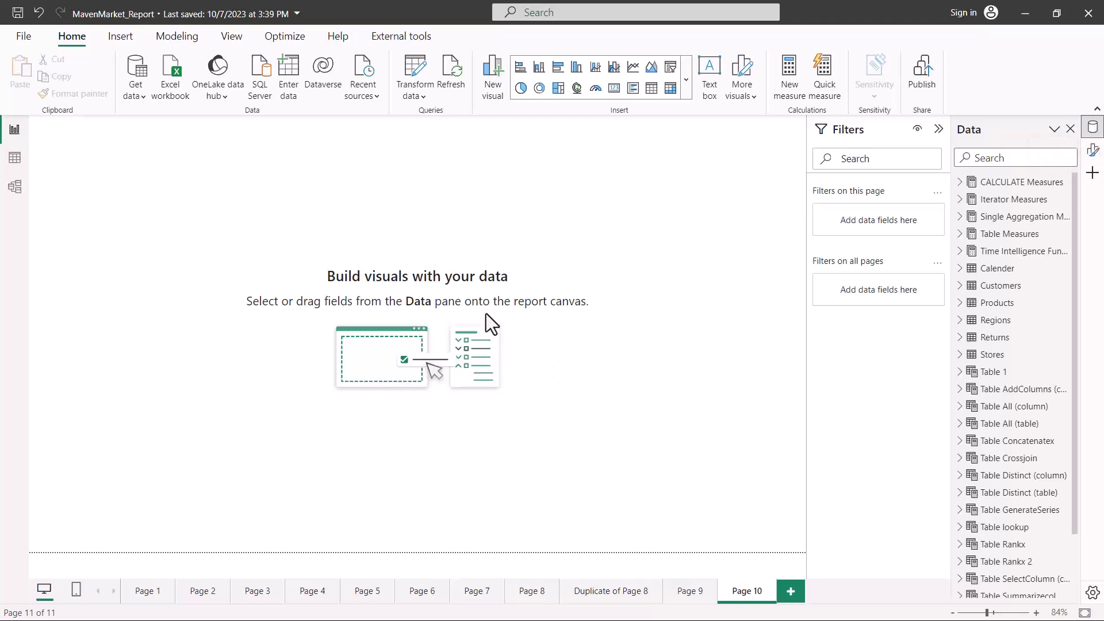
left_click(1092, 151)
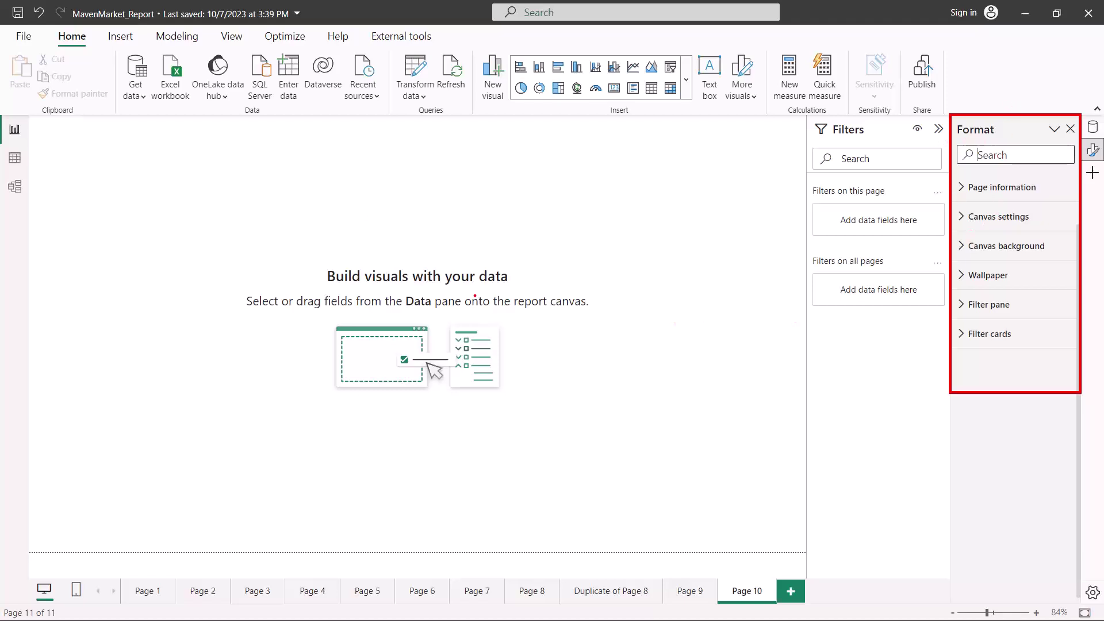
mouse_move(509, 314)
left_mouse_down()
mouse_move(510, 292)
mouse_move(598, 291)
left_mouse_up()
key("Escape")
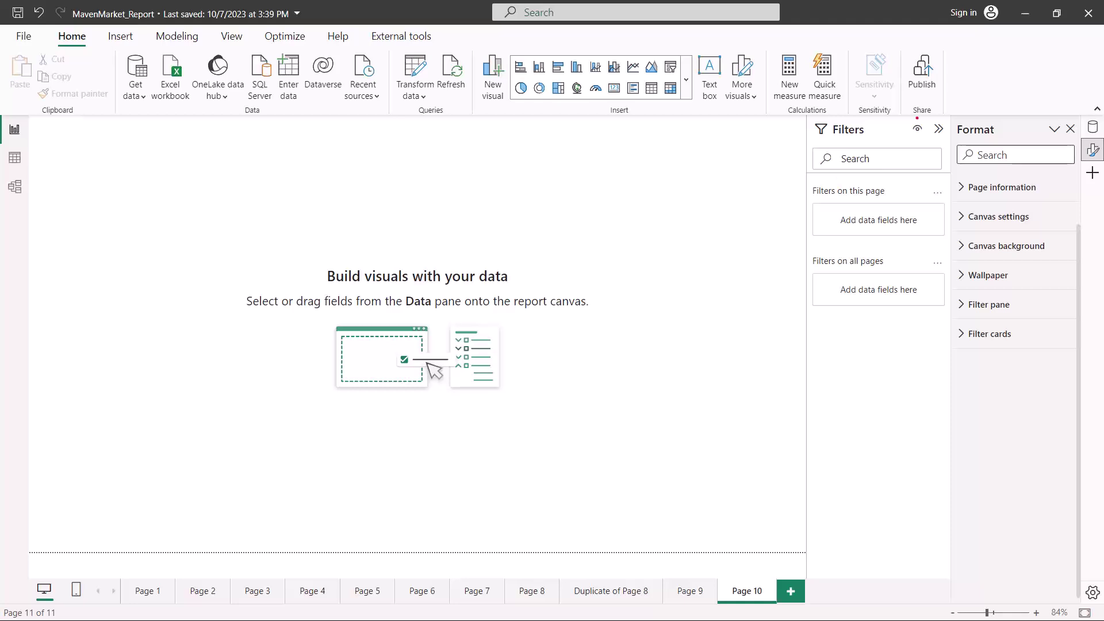
left_click_drag(956, 120, 1075, 400)
key("Escape")
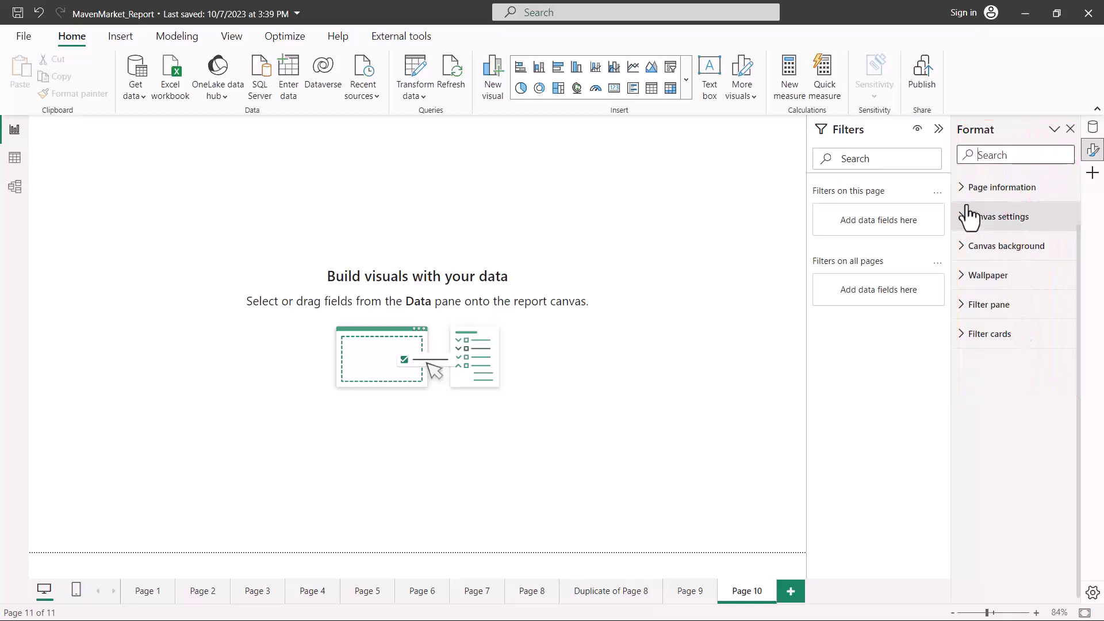
Examine Page 10's page information settings, including its name, the available page types and the Q&A synonyms
left_click(963, 190)
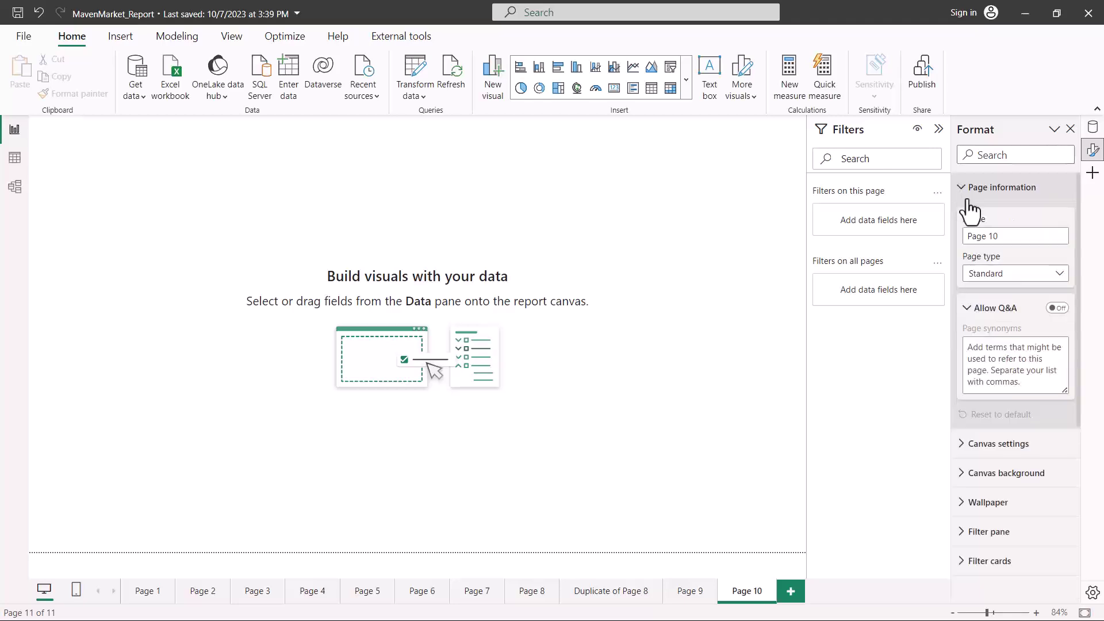
left_click_drag(987, 237, 959, 236)
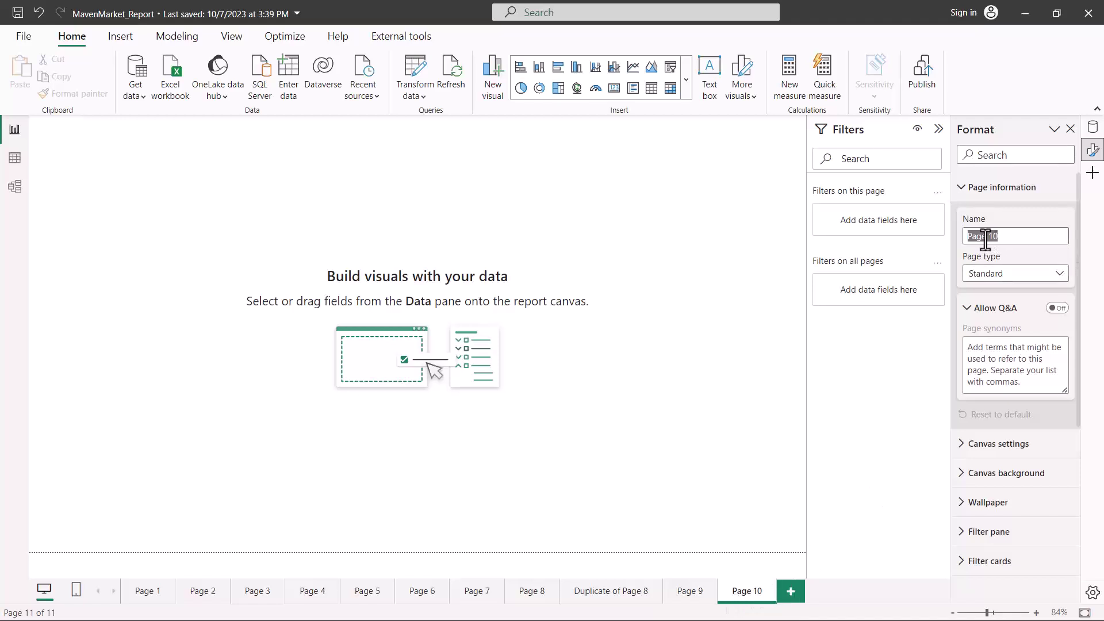
left_click(1025, 247)
left_click(1061, 274)
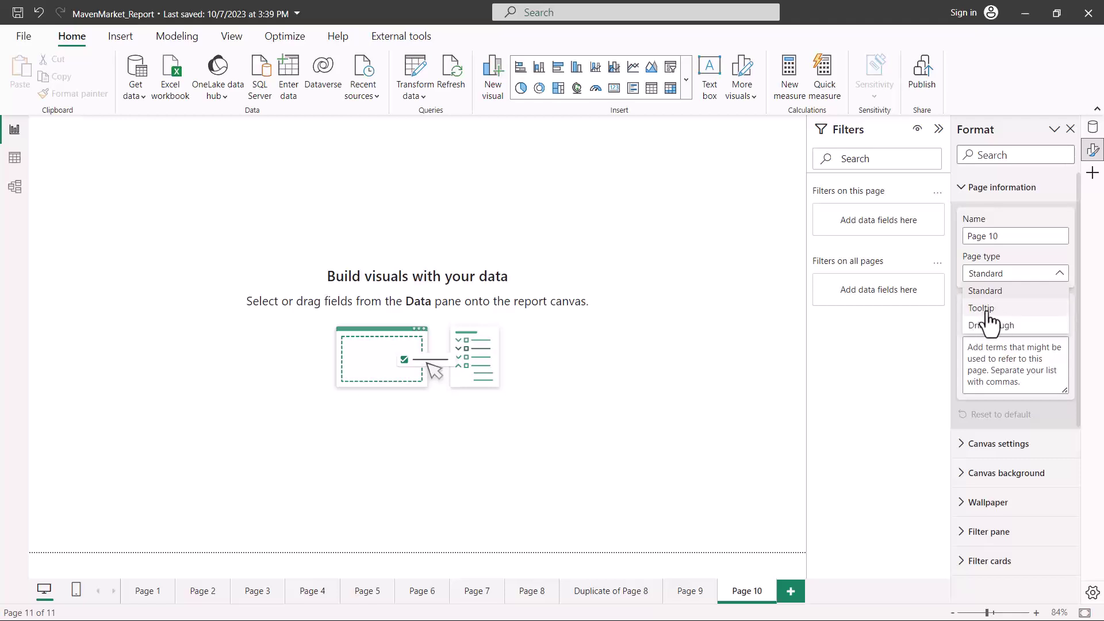
left_click(1040, 218)
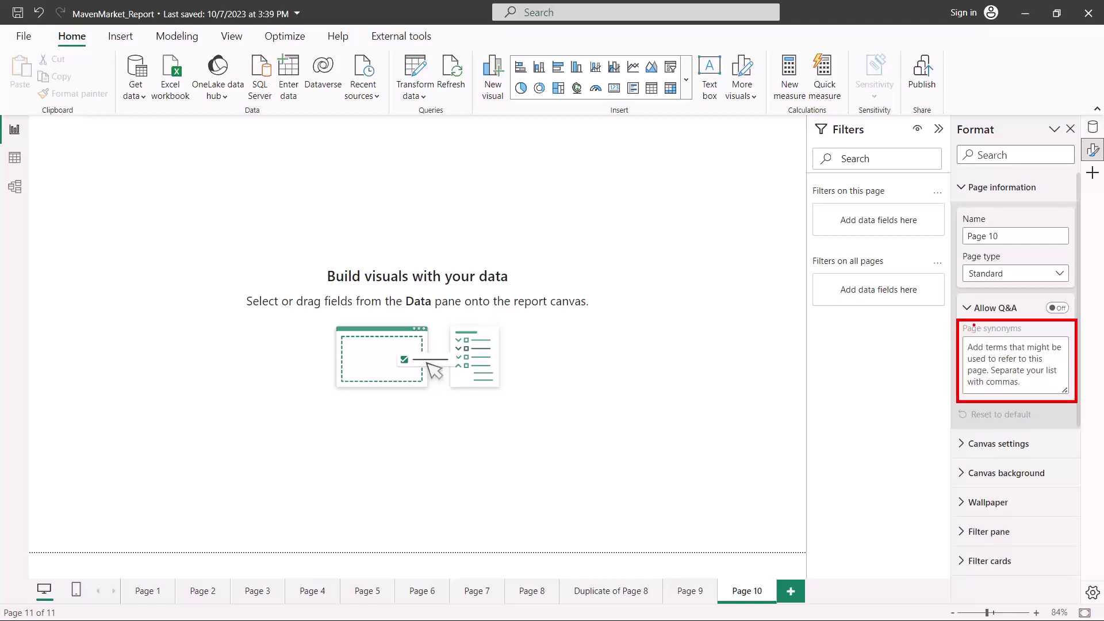
left_click(967, 308)
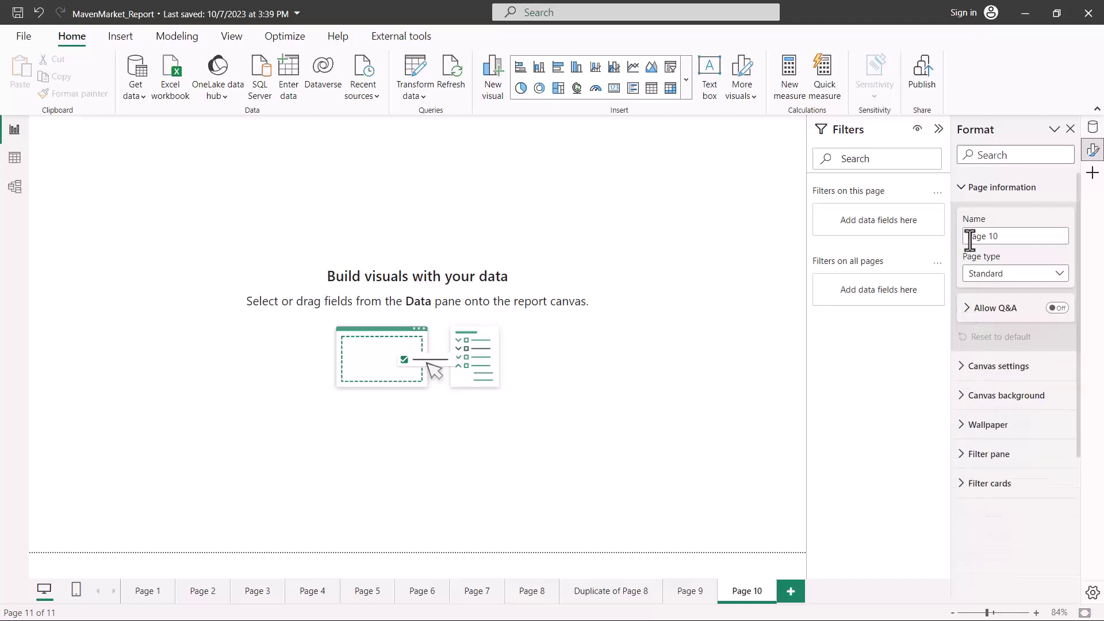
left_click(962, 194)
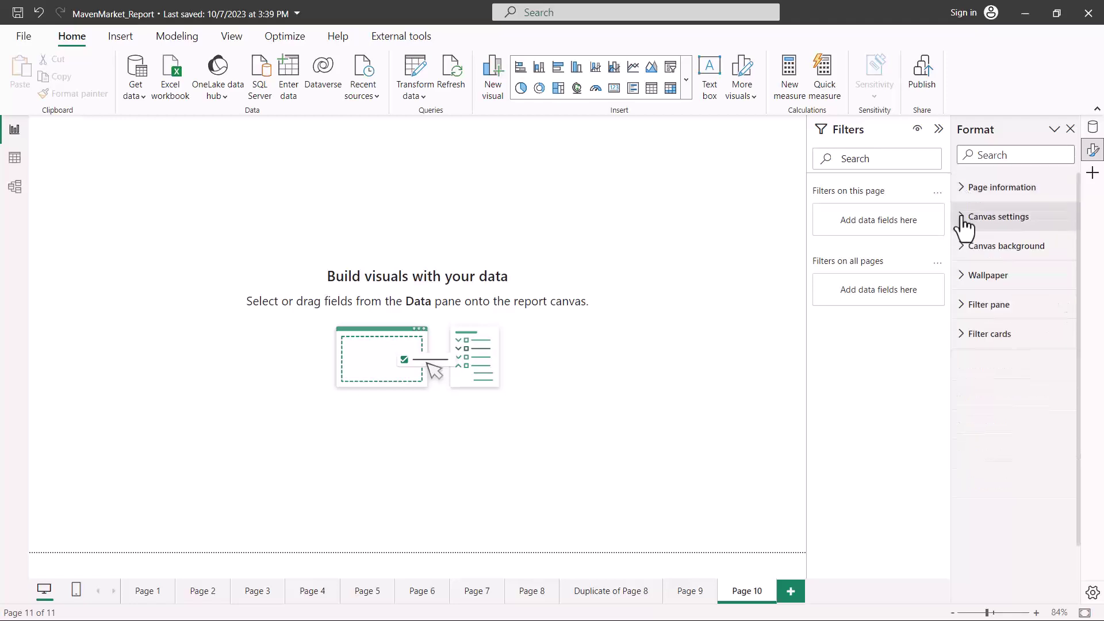
Set the canvas type to Custom and review the height, width and vertical alignment options
left_click(963, 221)
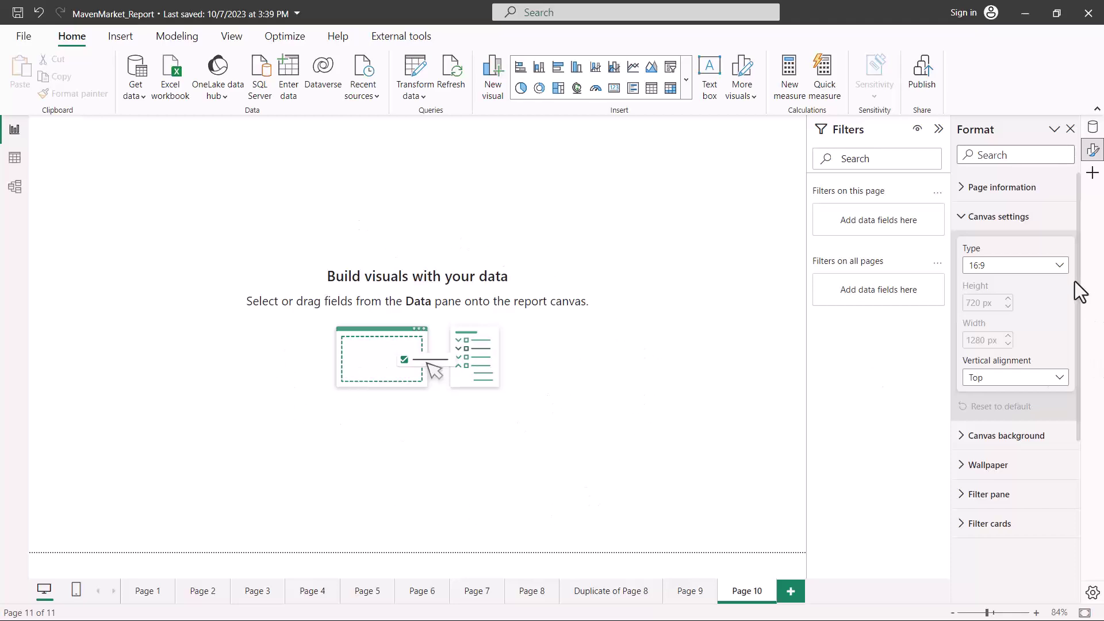
left_click(1060, 266)
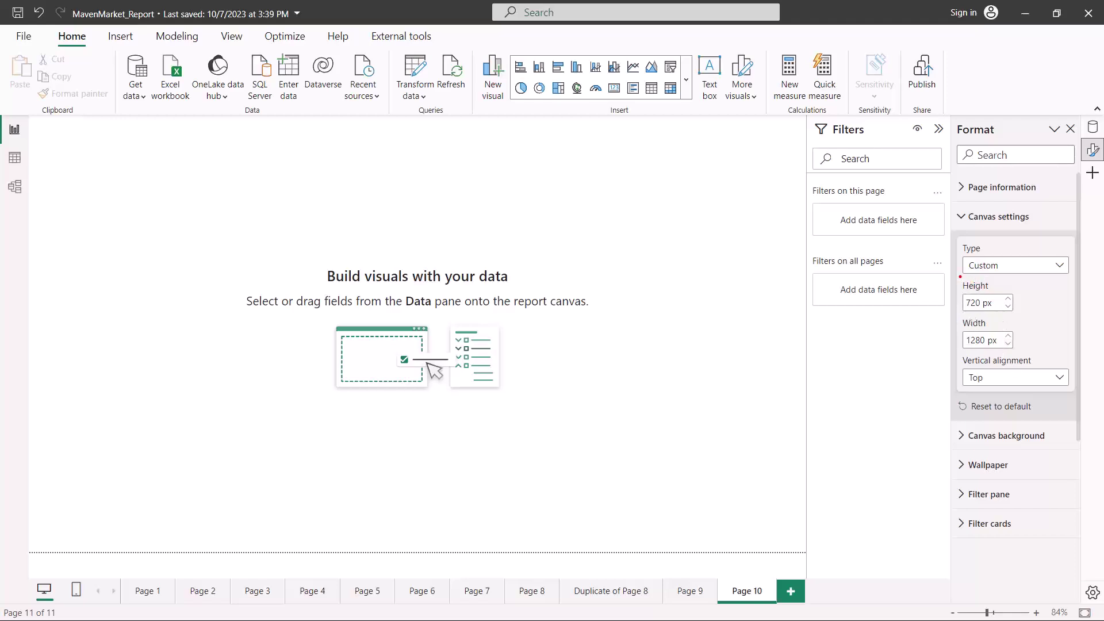
left_click_drag(958, 275, 1076, 396)
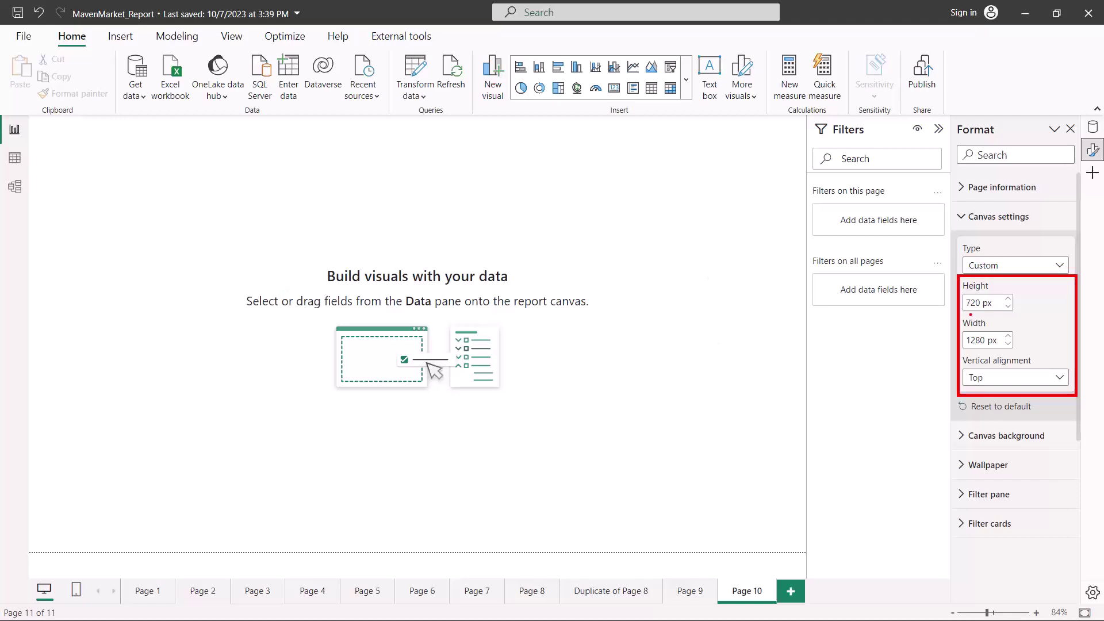
left_click_drag(969, 313, 983, 312)
left_click_drag(968, 349, 1001, 350)
key("Escape")
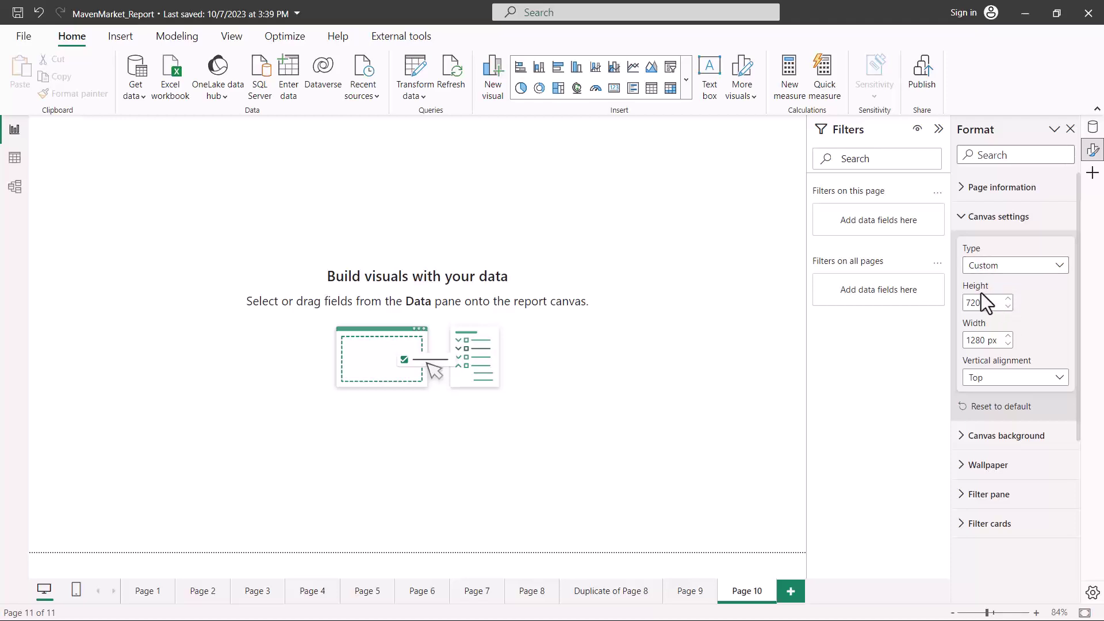
left_click(1060, 380)
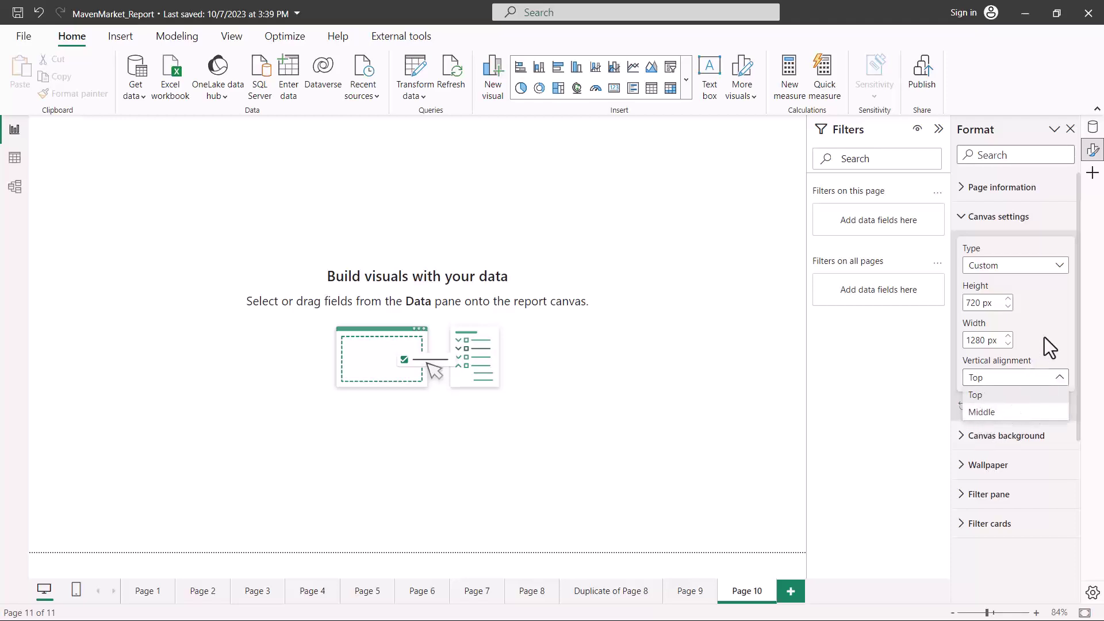
left_click(1032, 355)
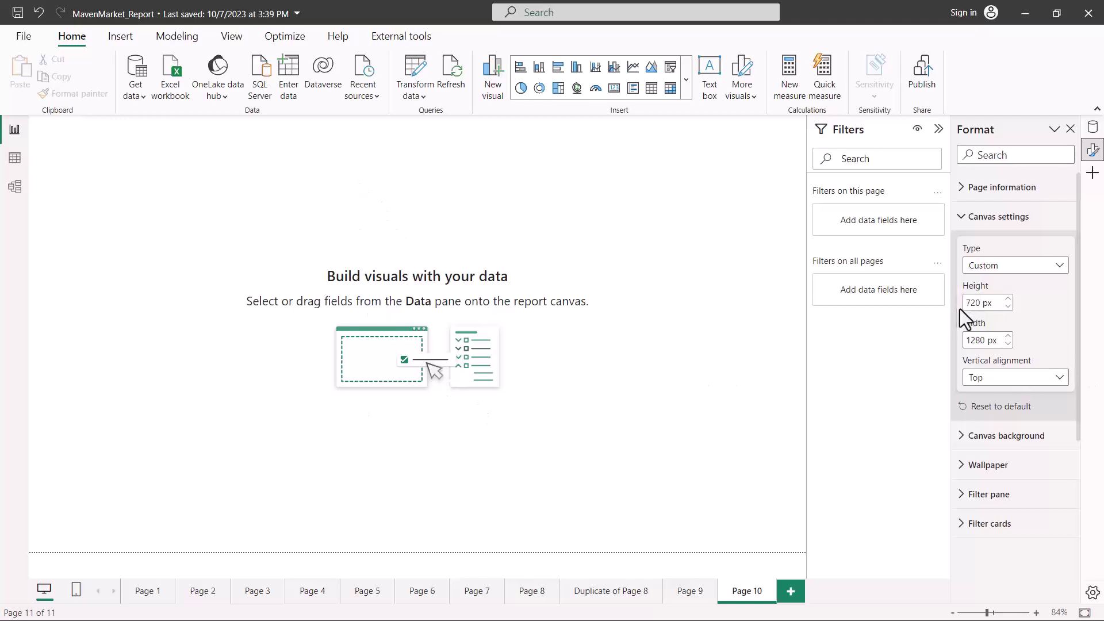
left_click(961, 216)
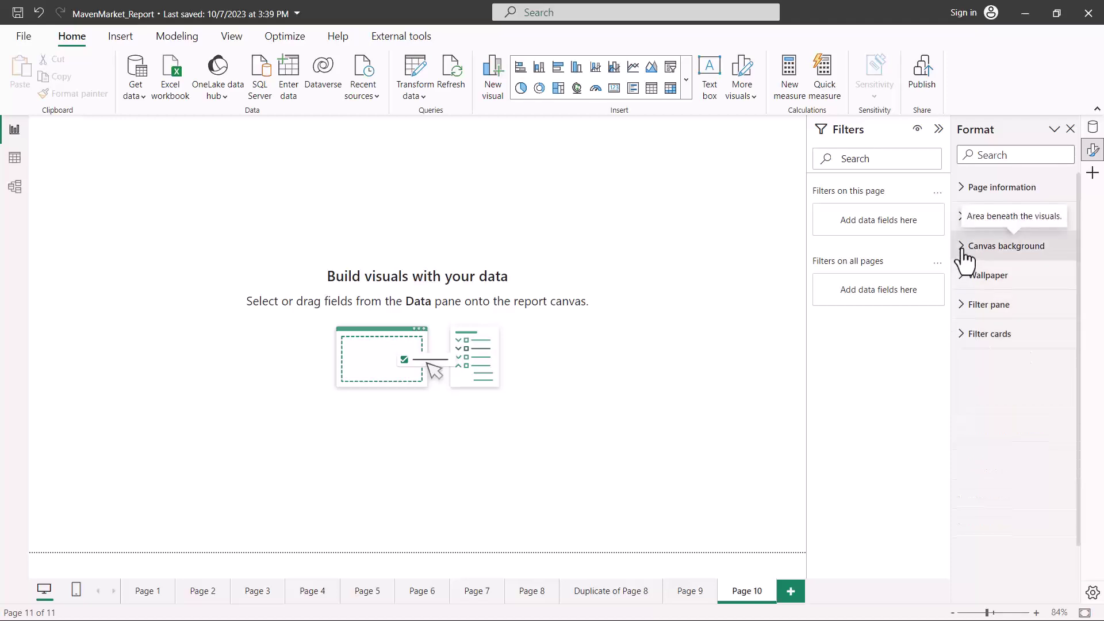
Add the Call Center Traffic Analysis picture as the canvas background and set its transparency to 0%
left_click(963, 252)
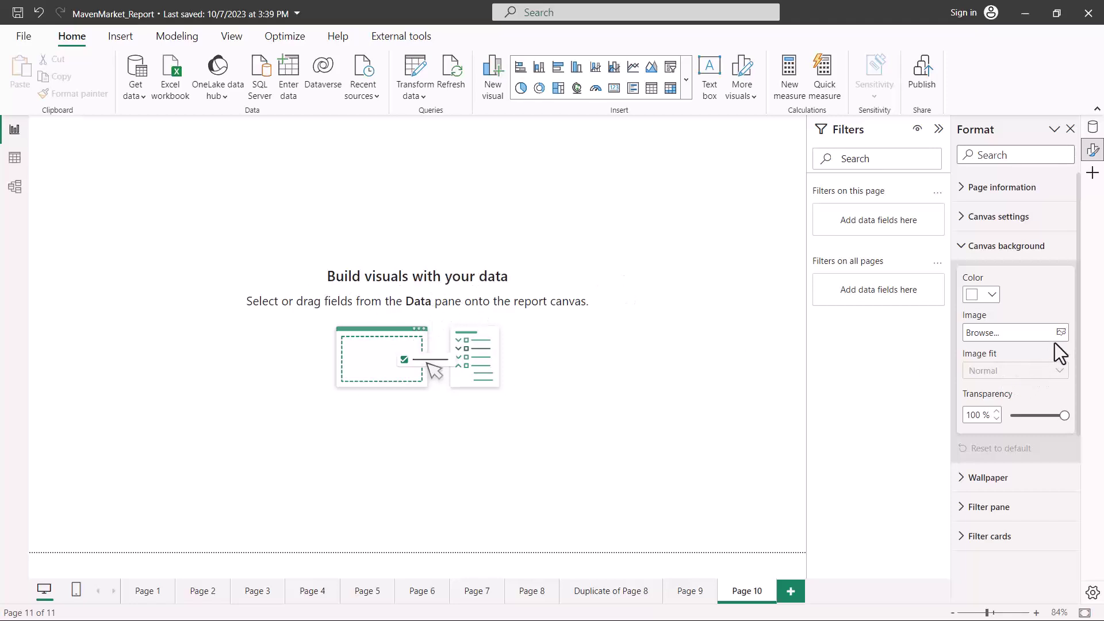
left_click(977, 337)
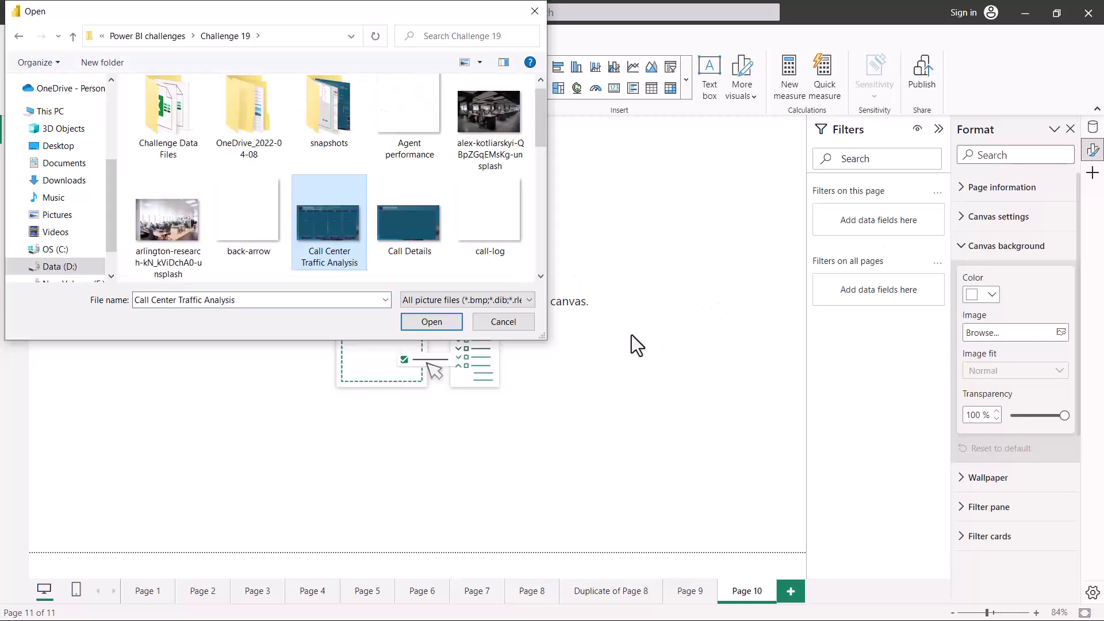
left_click(431, 322)
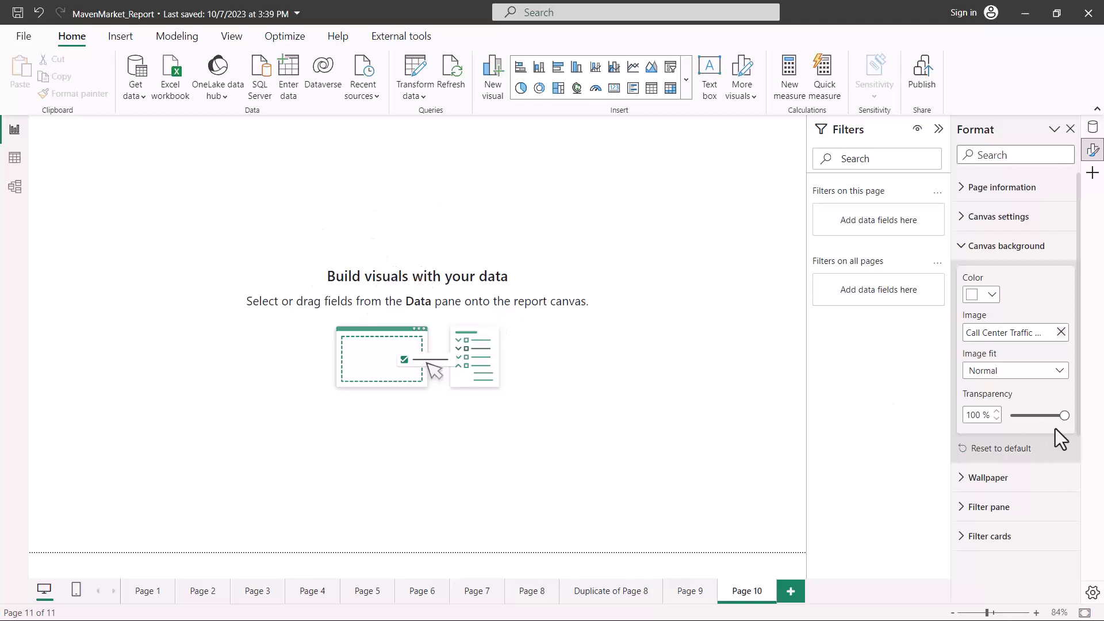
left_click_drag(1064, 416, 976, 426)
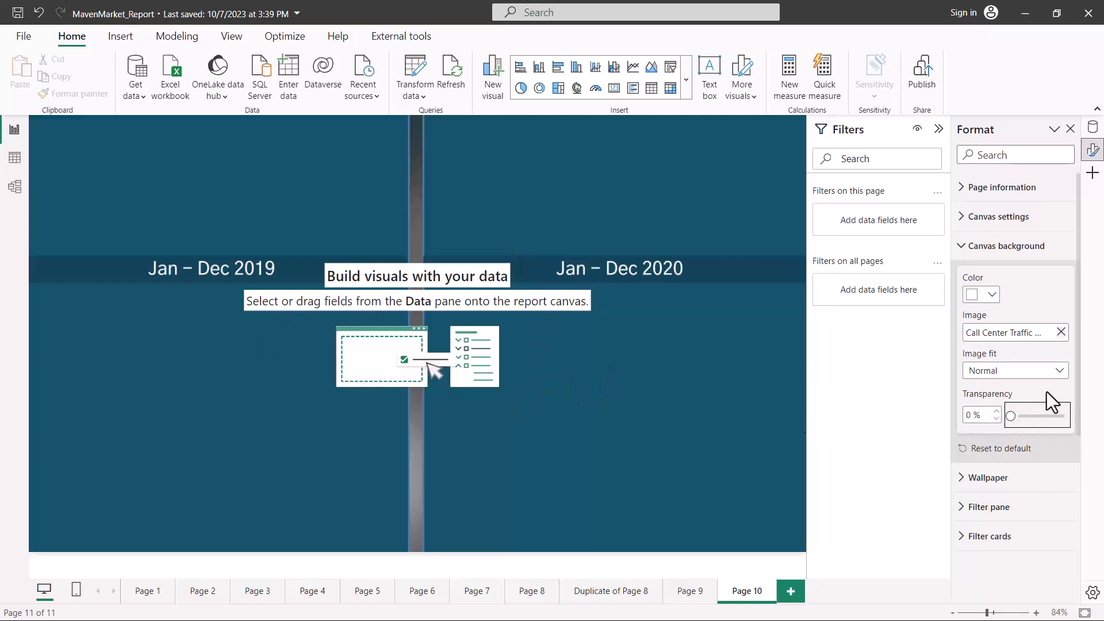
Try the Fit image option on the canvas background picture and remove the picture
left_click(1061, 372)
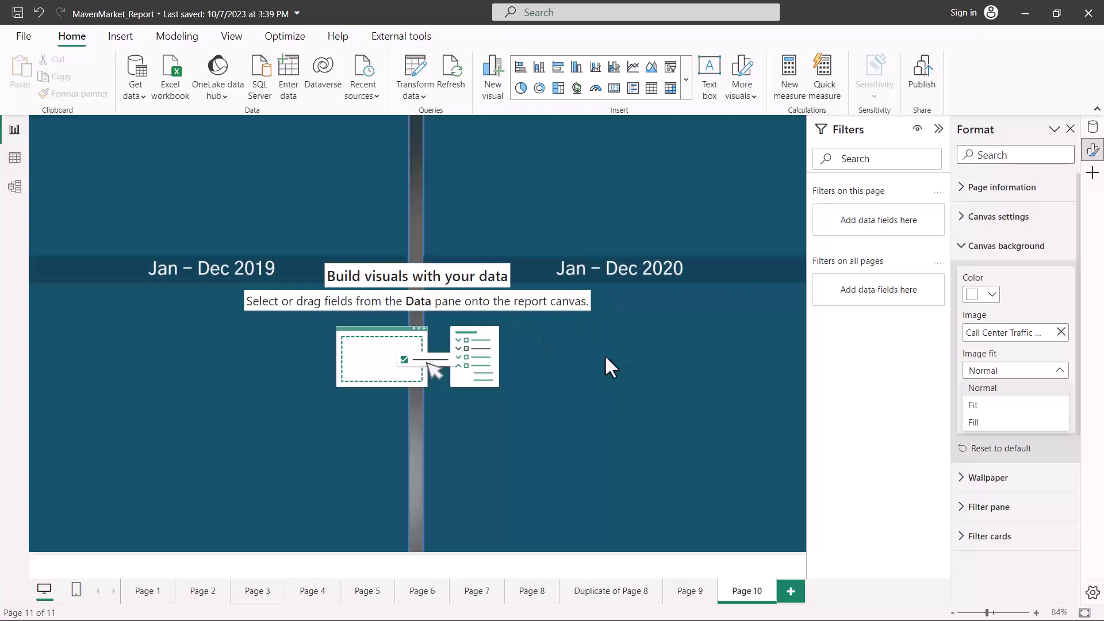
left_click(972, 405)
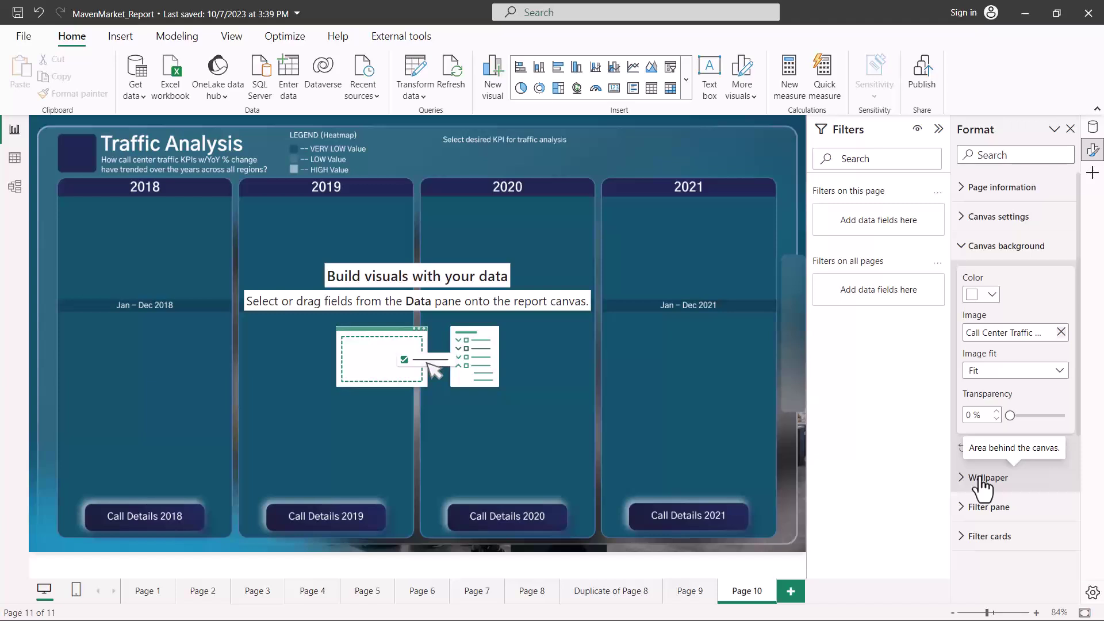
left_click(1061, 332)
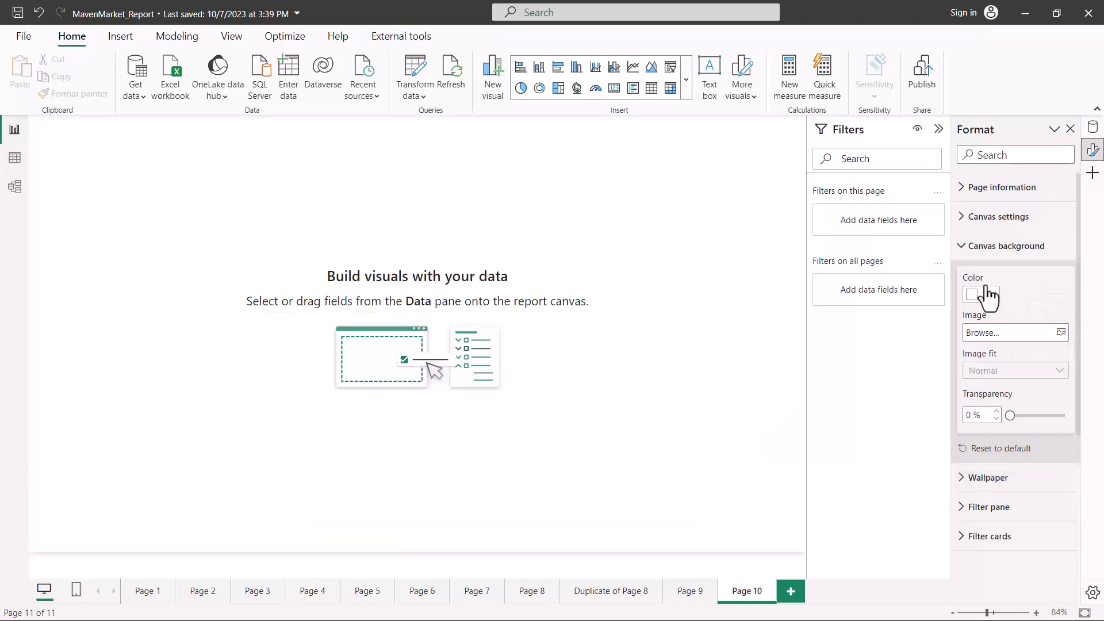
left_click(966, 250)
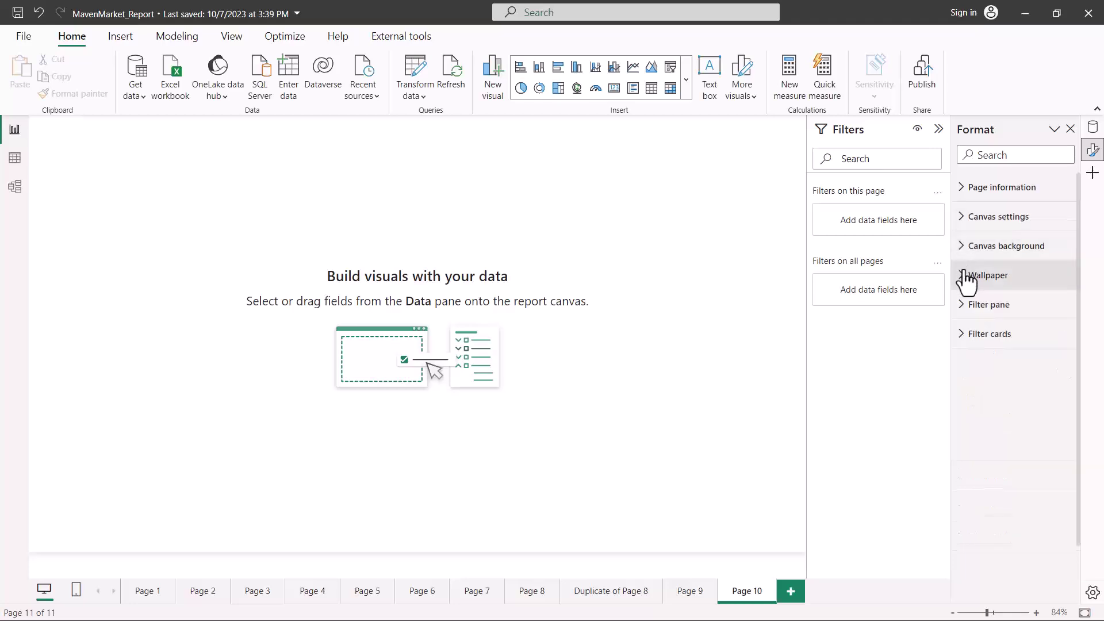
Add the Call Center Traffic Analysis picture as the page wallpaper and hide the filters to see the area around the canvas
left_click(966, 274)
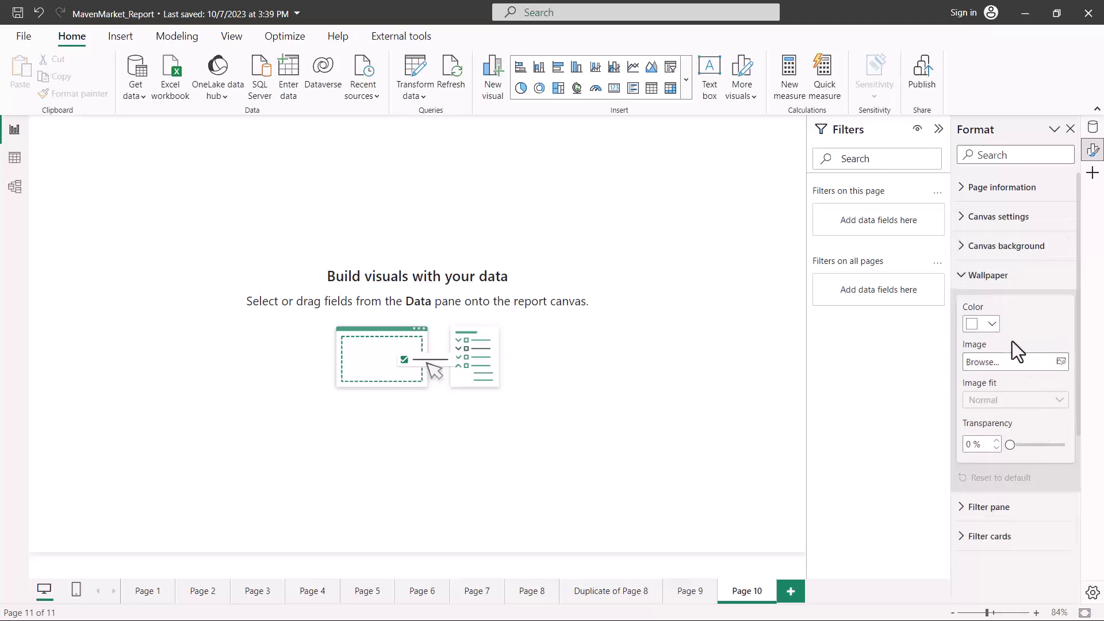
left_click(1059, 362)
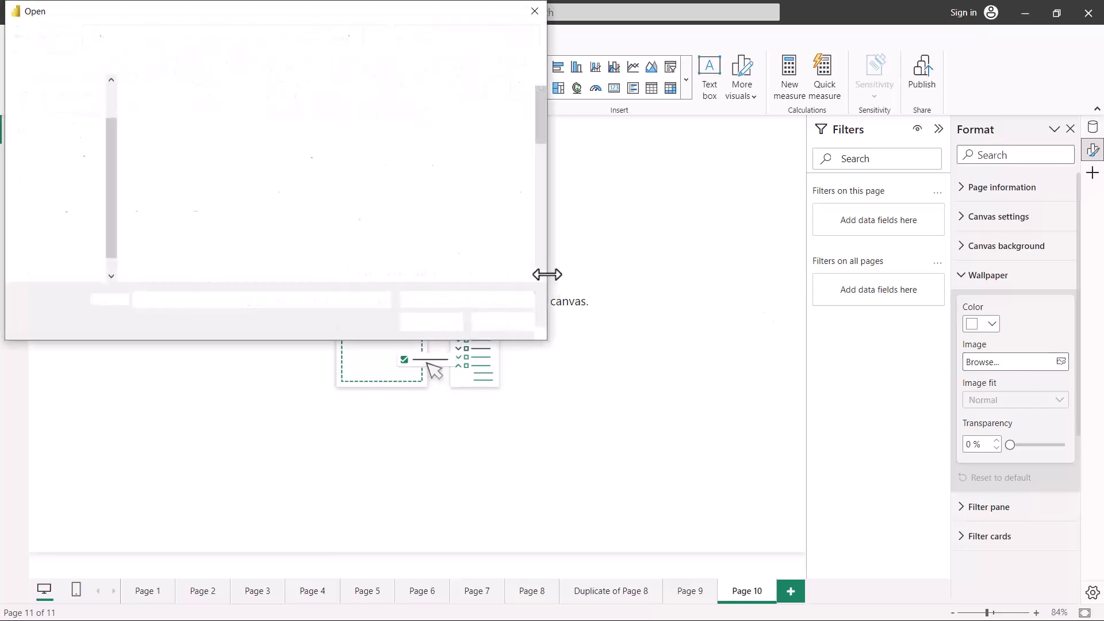
left_click(336, 241)
left_click(423, 320)
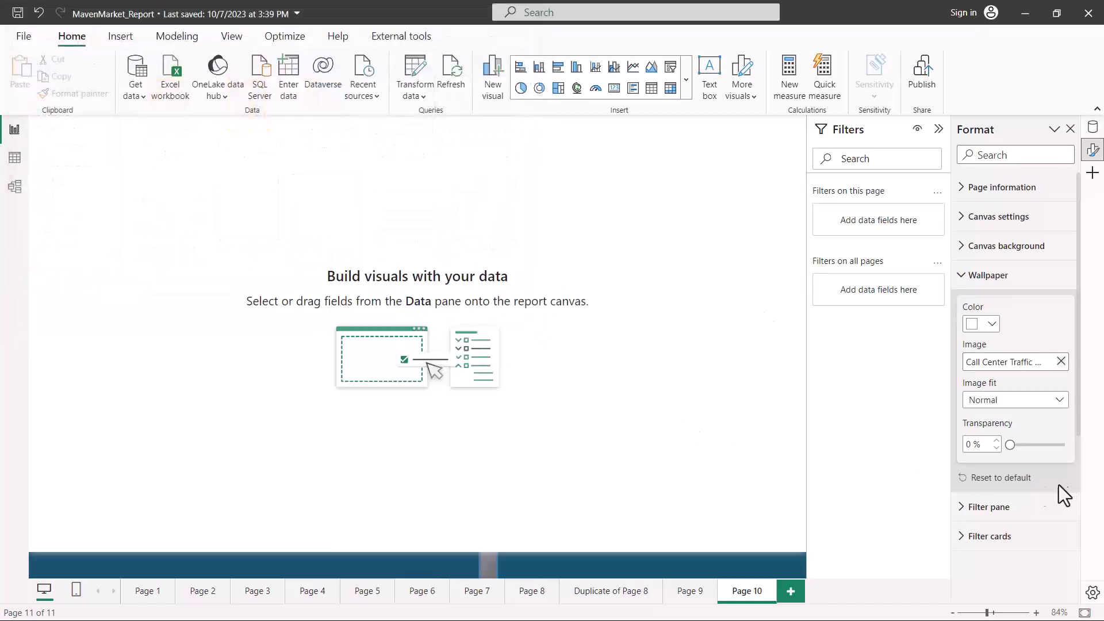
left_click(938, 129)
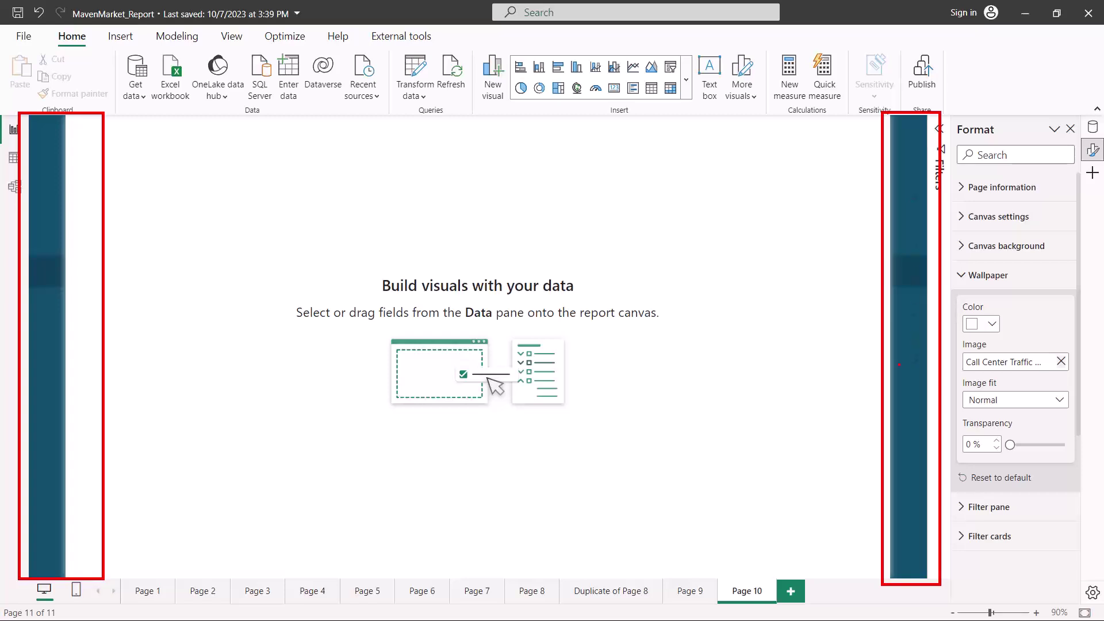
Remove the wallpaper picture and set the wallpaper color to orange
left_click(1061, 362)
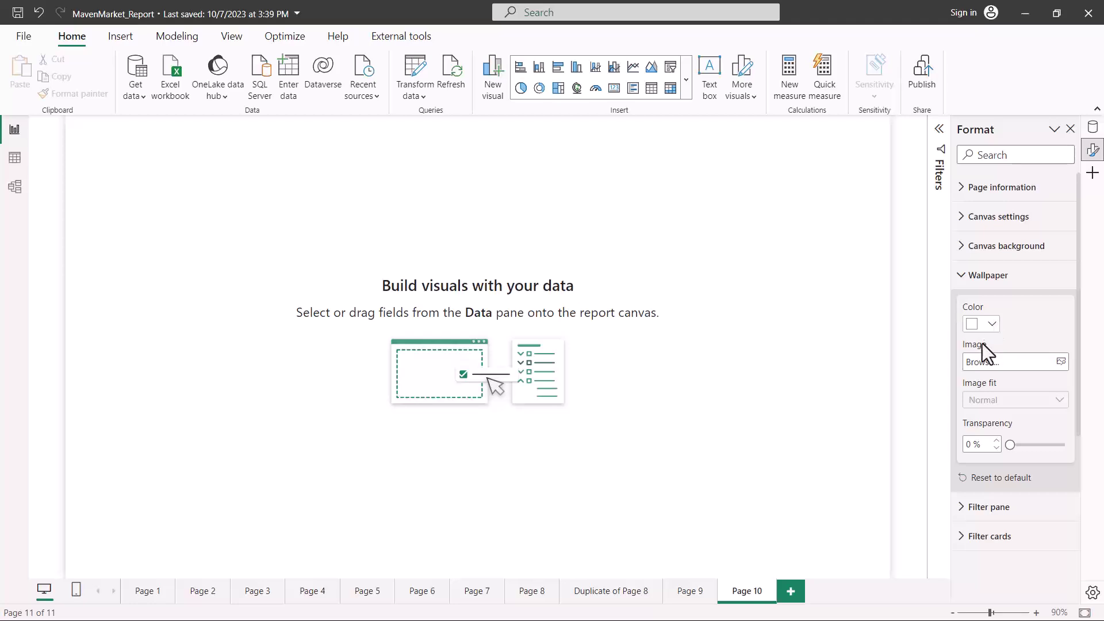
left_click(990, 324)
left_click(970, 373)
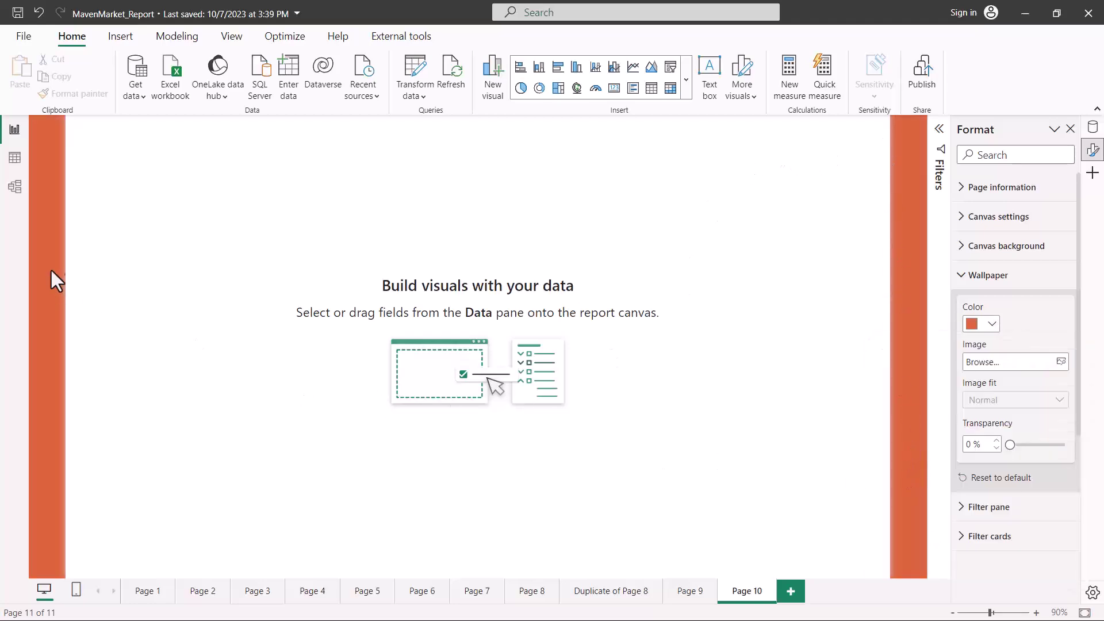
Show the filters again and set the wallpaper color to White
left_click(940, 130)
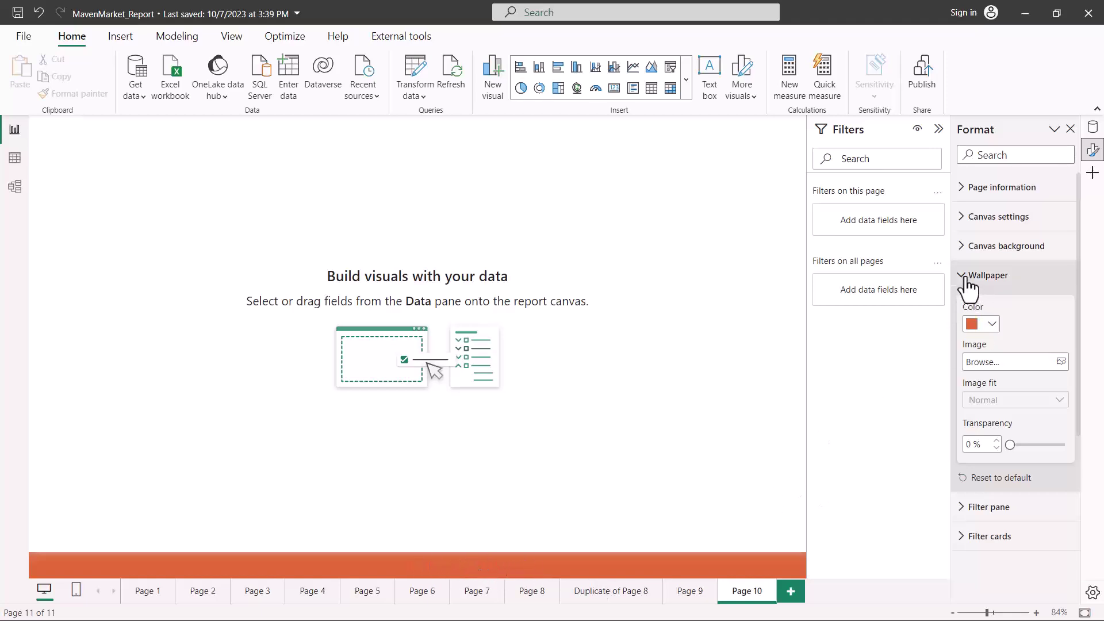
left_click(991, 325)
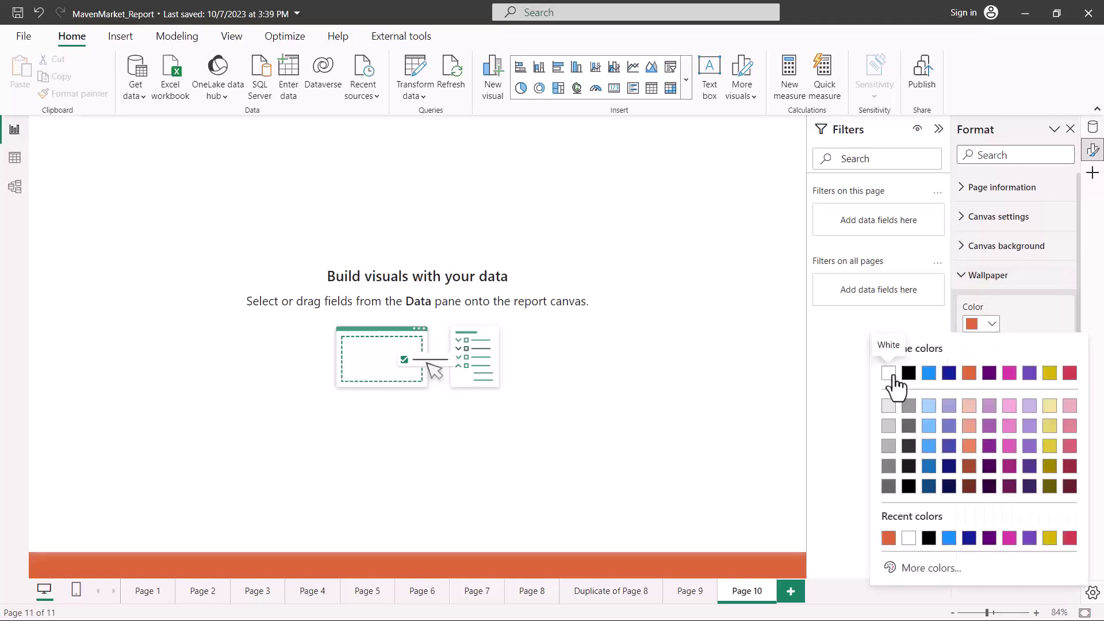
left_click(887, 374)
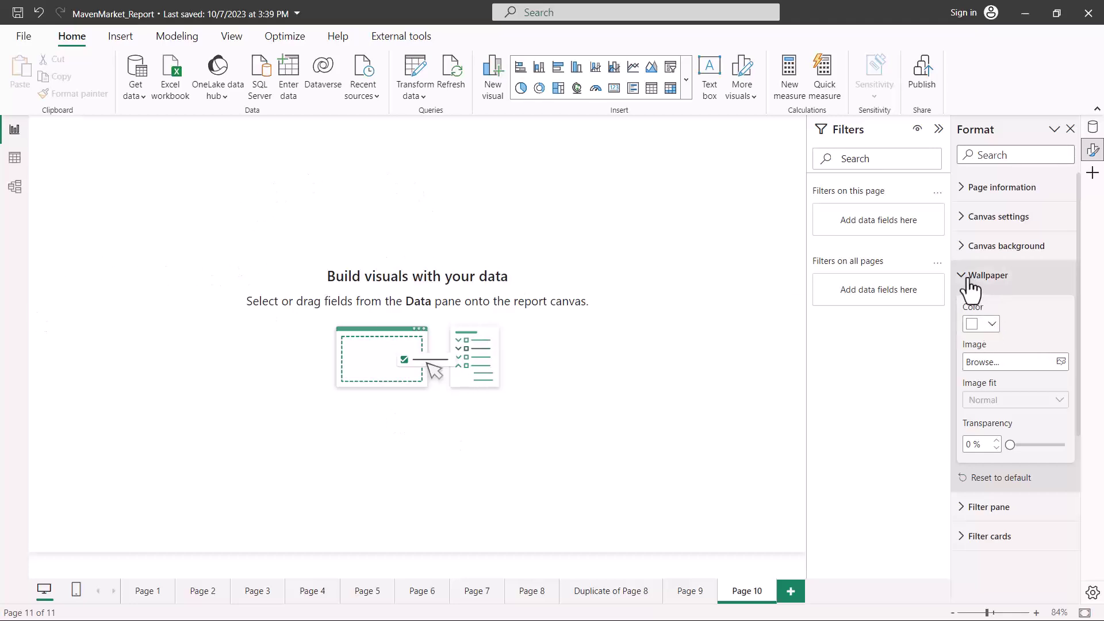
Close the wallpaper settings and examine the filter pane formatting options, including the text and input settings
left_click(945, 275)
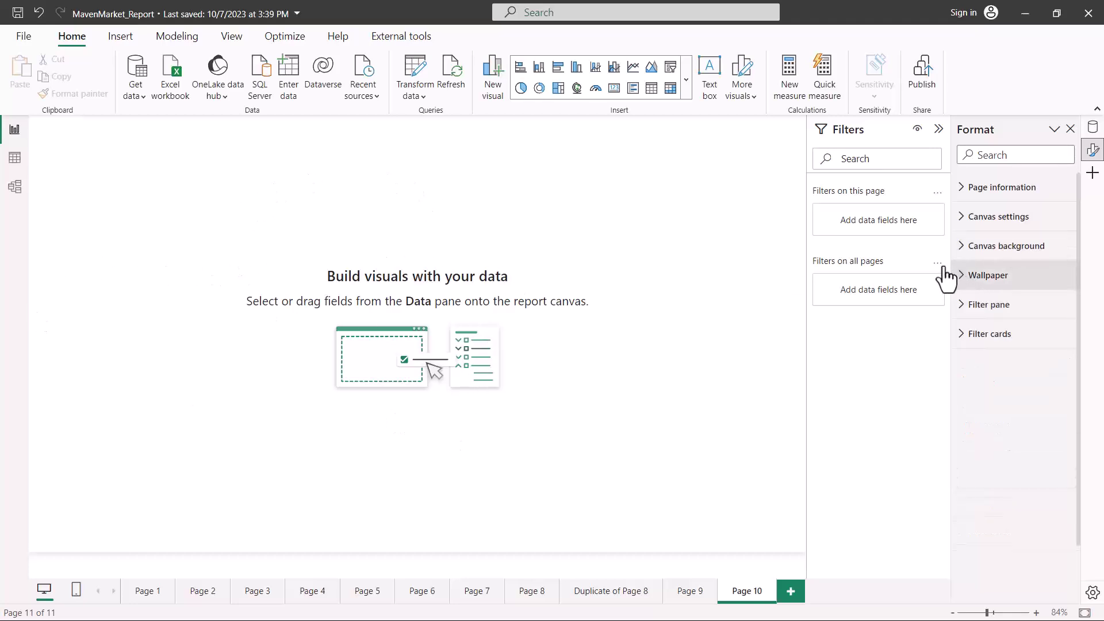
left_click(964, 311)
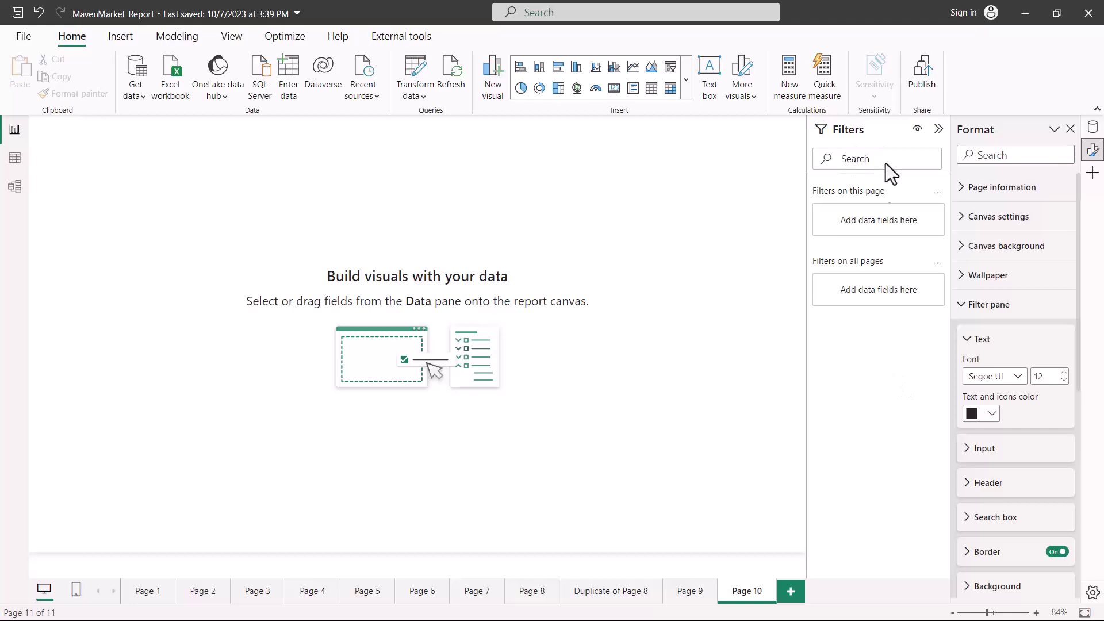
scroll(1016, 460, "down", 1)
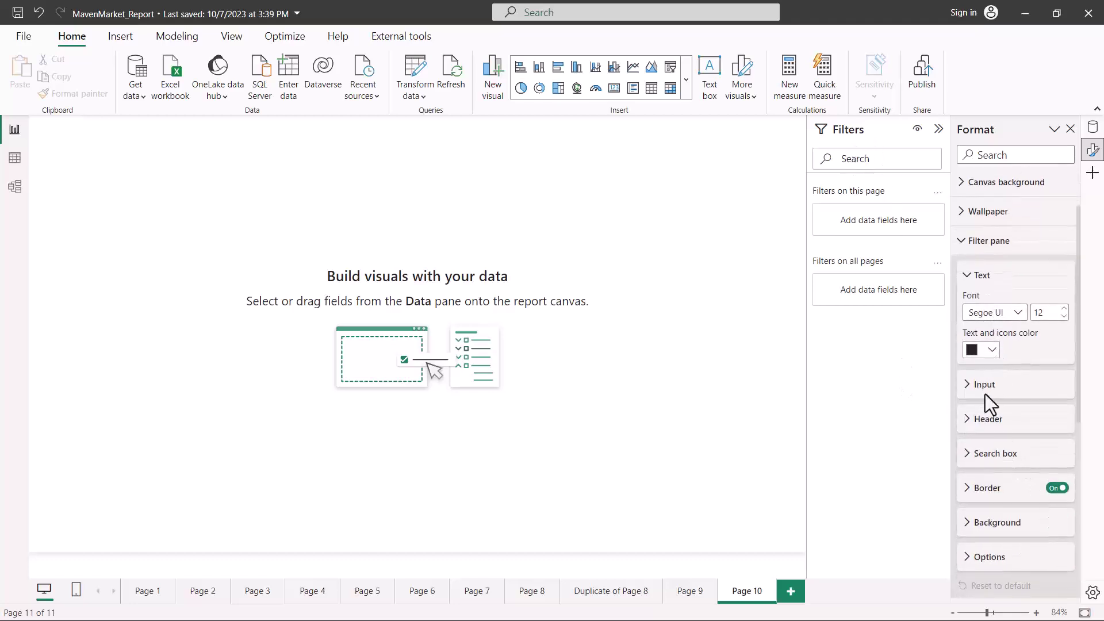
scroll(997, 398, "down", 1)
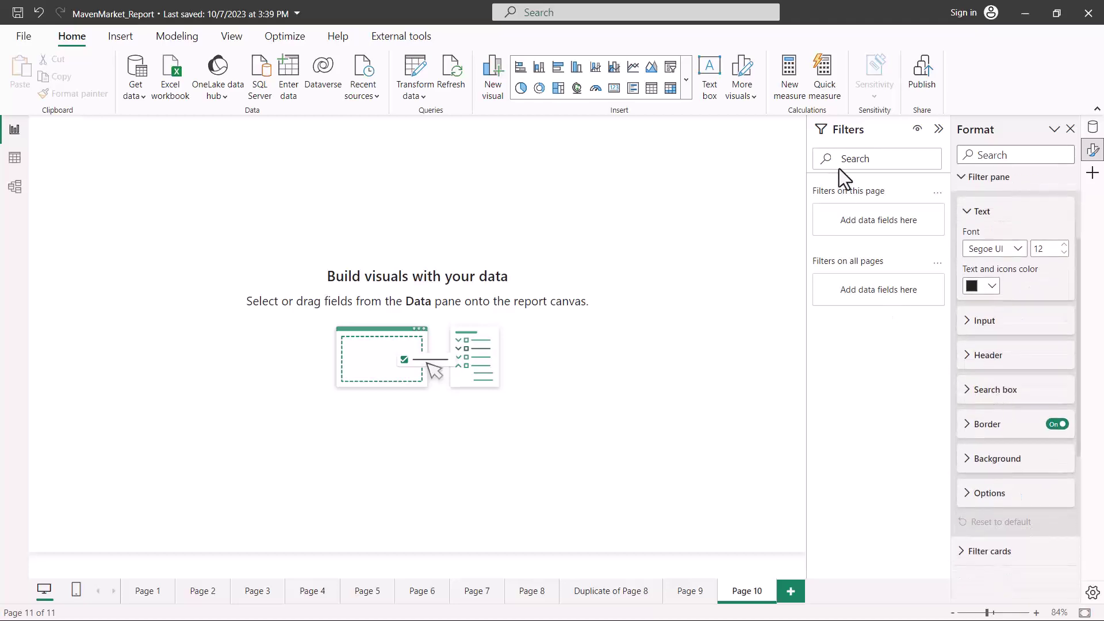
scroll(989, 371, "up", 1)
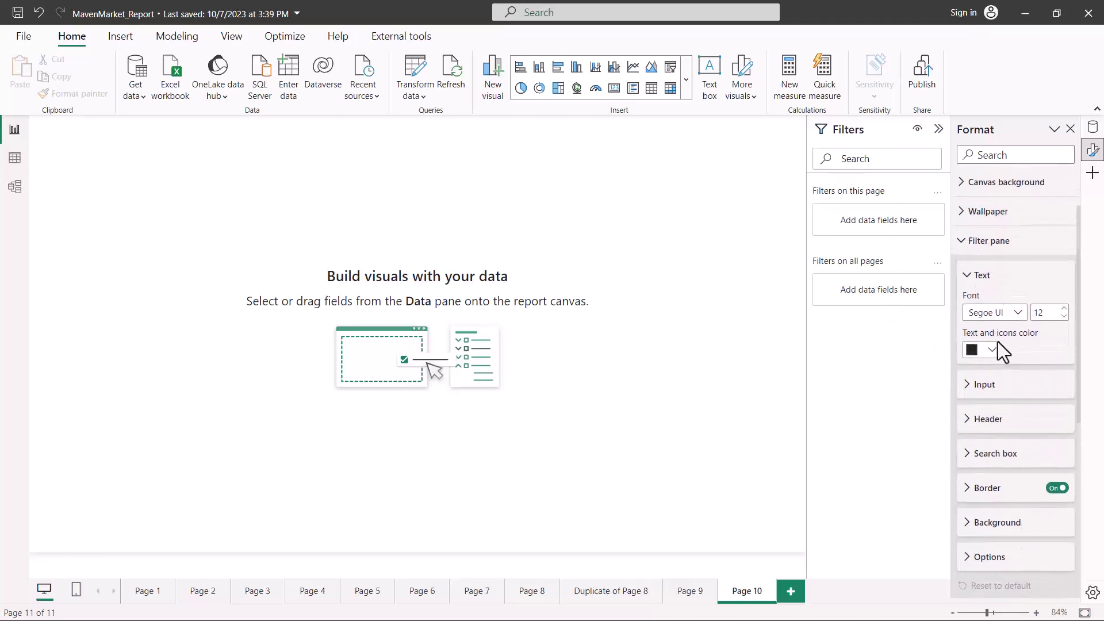
left_click(968, 280)
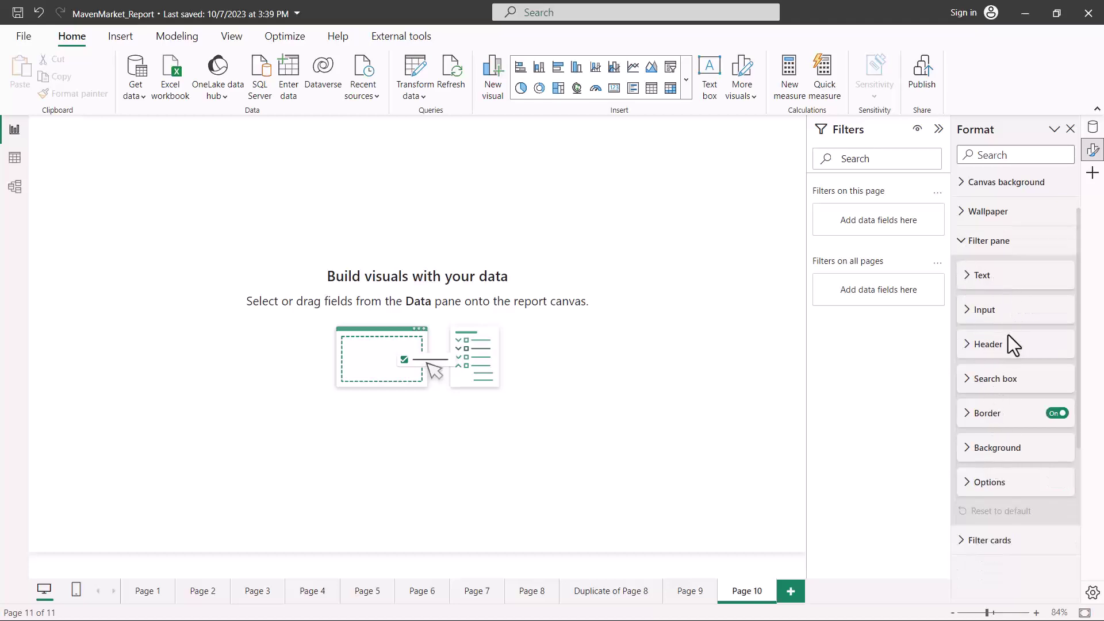
left_click(970, 283)
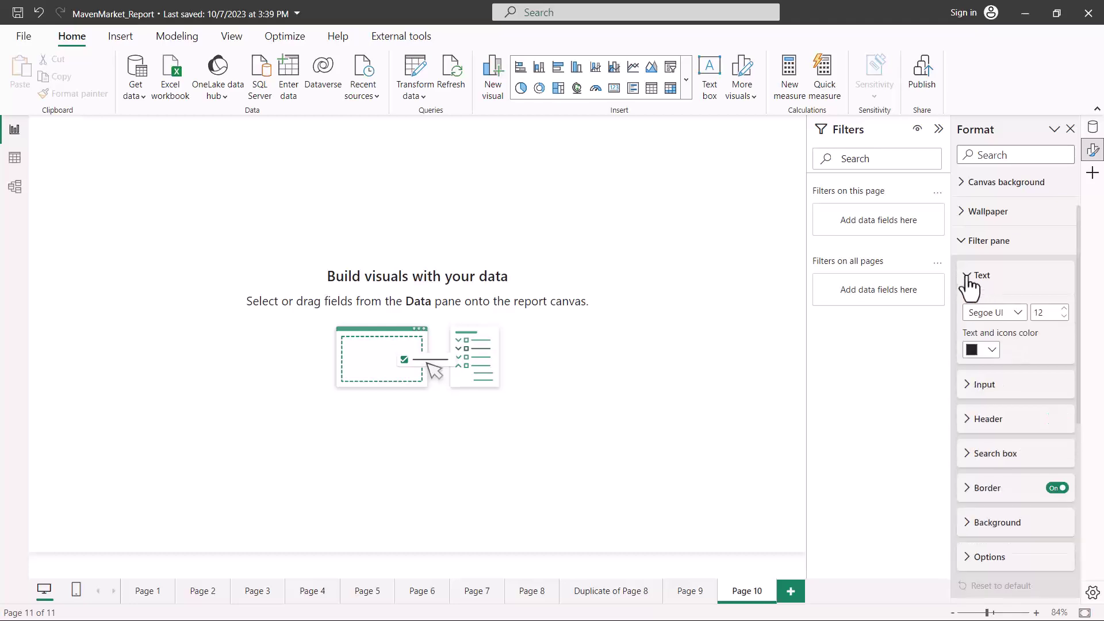
left_click(969, 282)
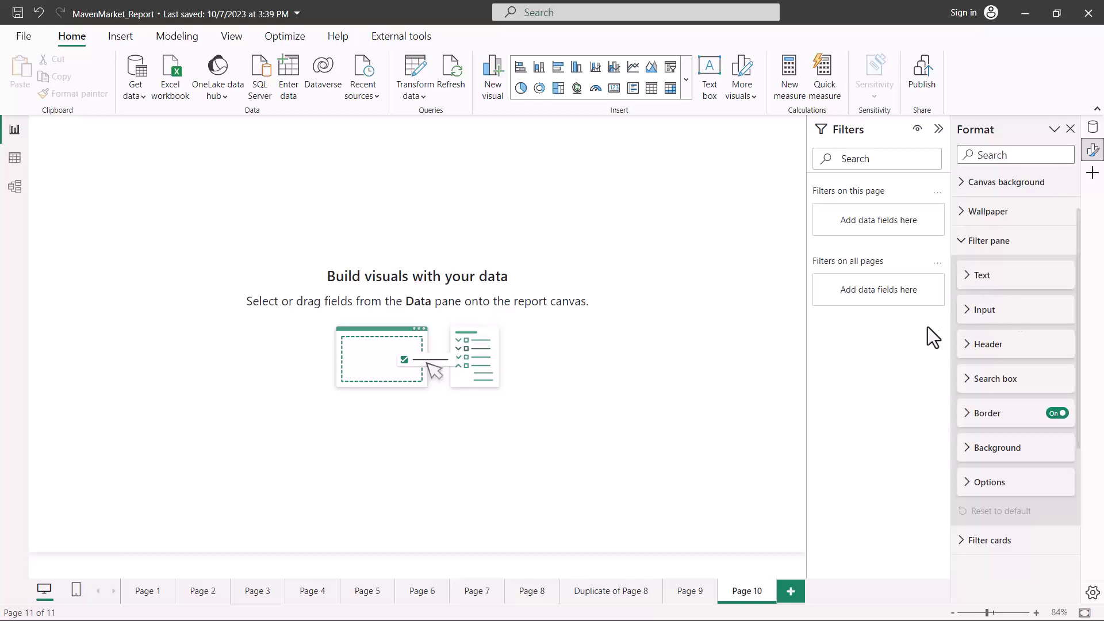
left_click(970, 315)
left_click(971, 318)
left_click(967, 244)
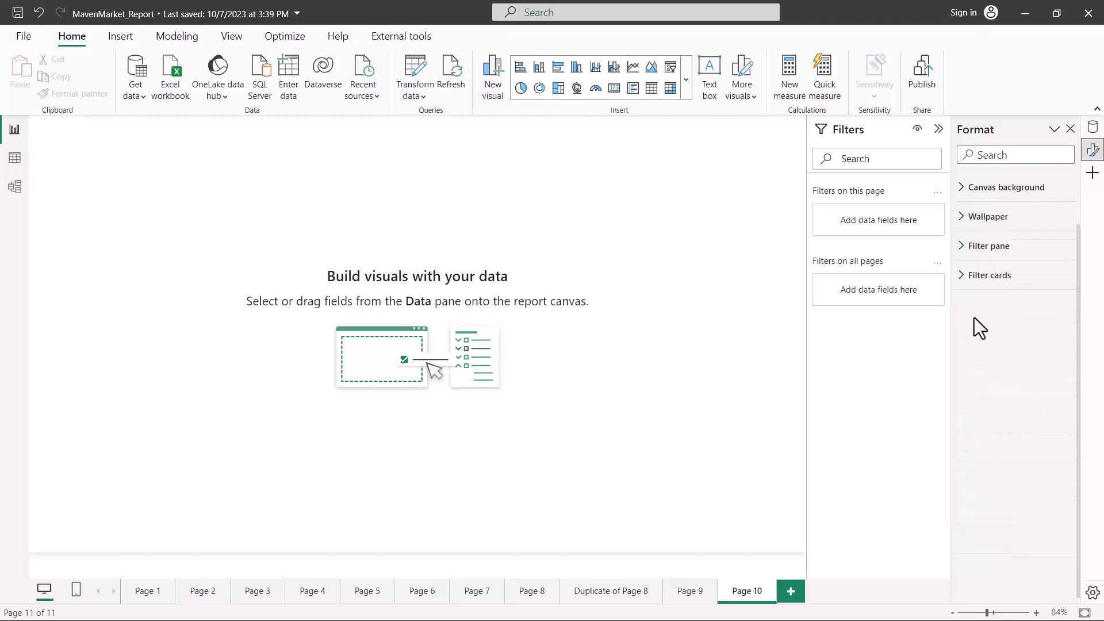
Examine the filter cards formatting options, including the state, text, input, border and background settings
left_click(969, 277)
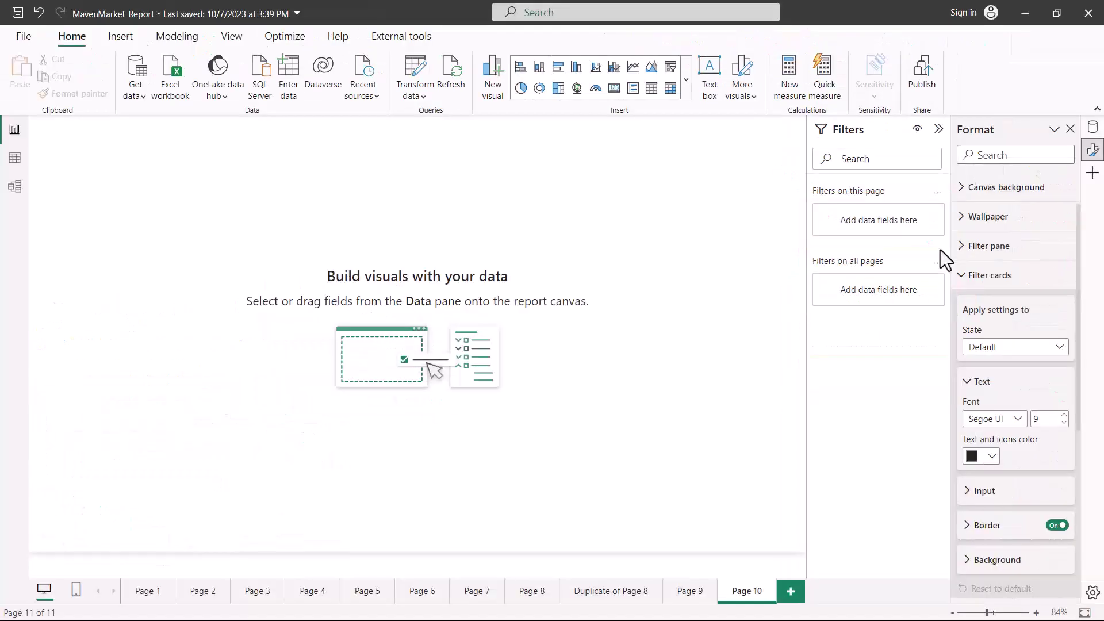
left_click(964, 276)
scroll(986, 291, "up", 2)
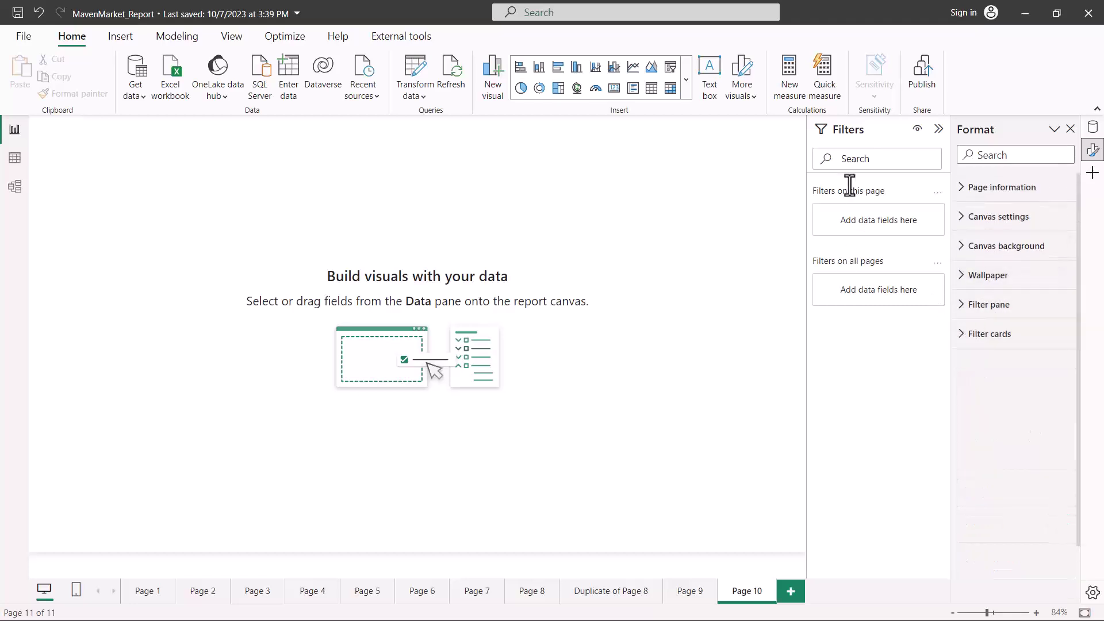